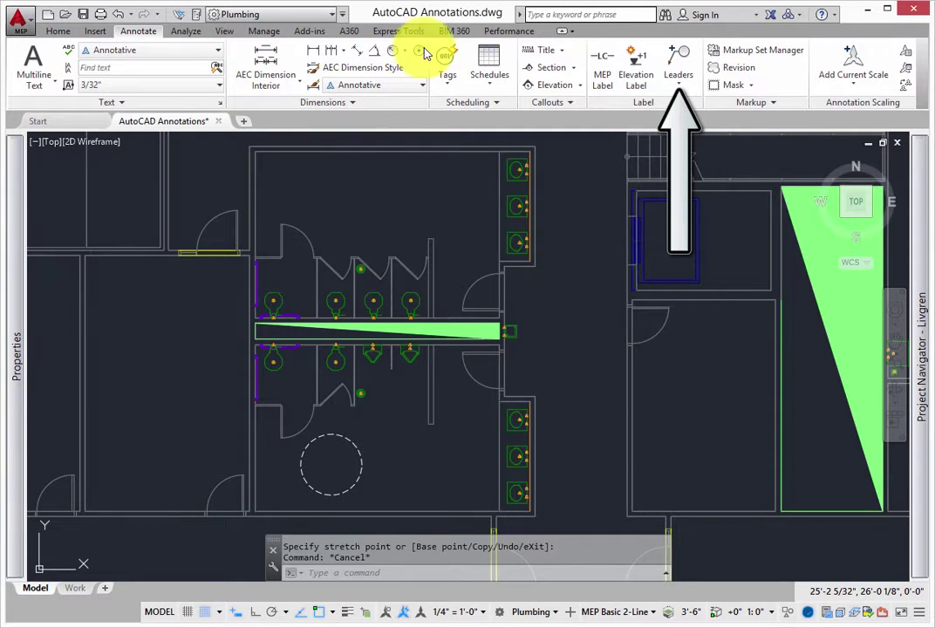
Start a multileader with its arrow snapped (nearest) to the upper-left toilet and its landing above it.
click(682, 70)
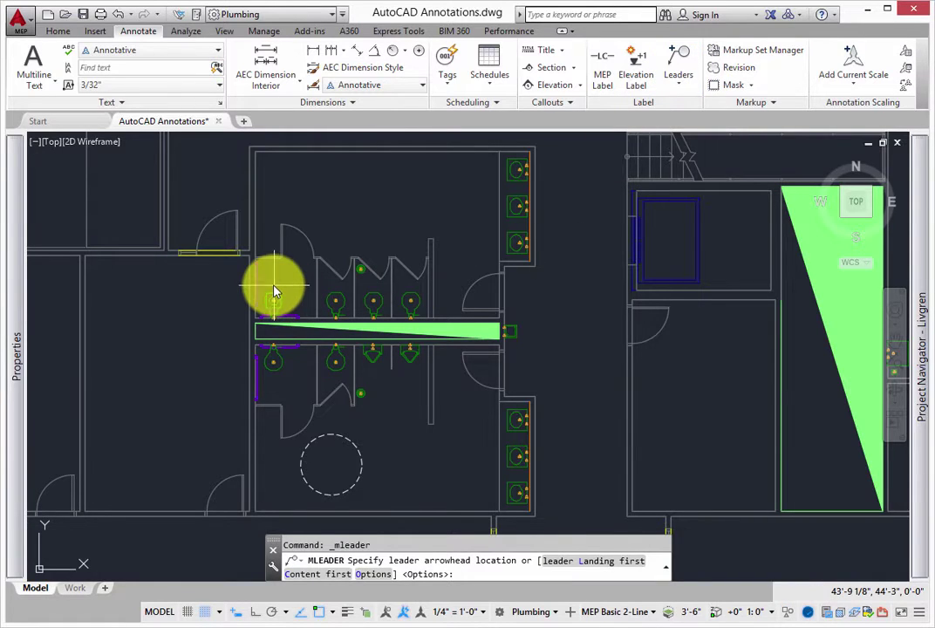
scroll(274, 291, up, 4)
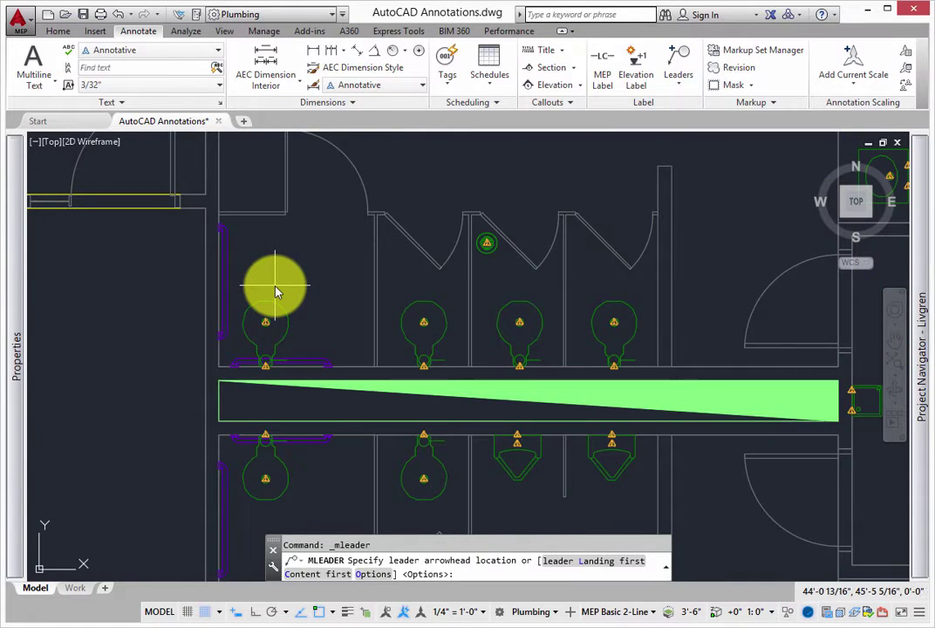
text(nea)
key(Return)
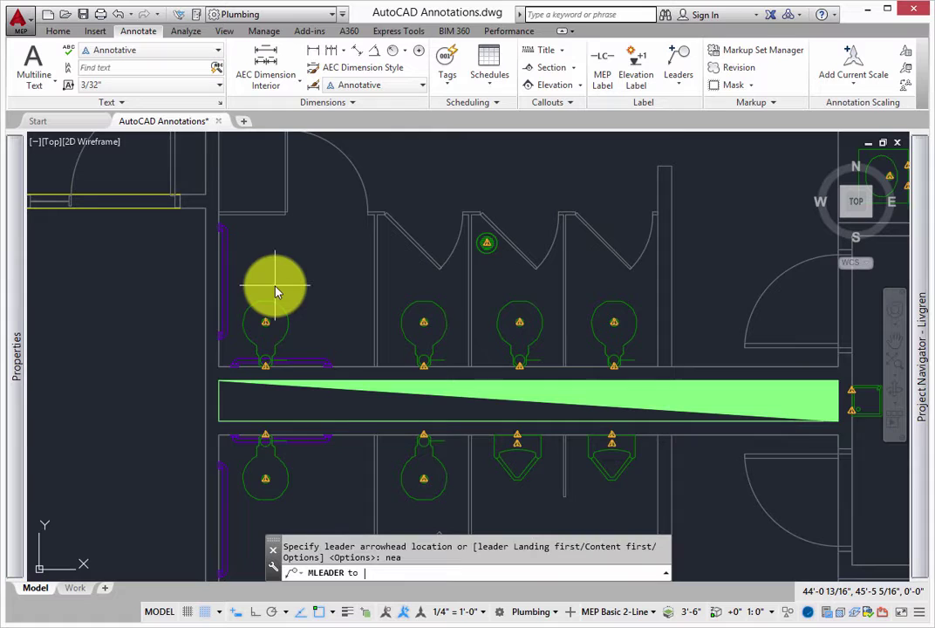
click(274, 299)
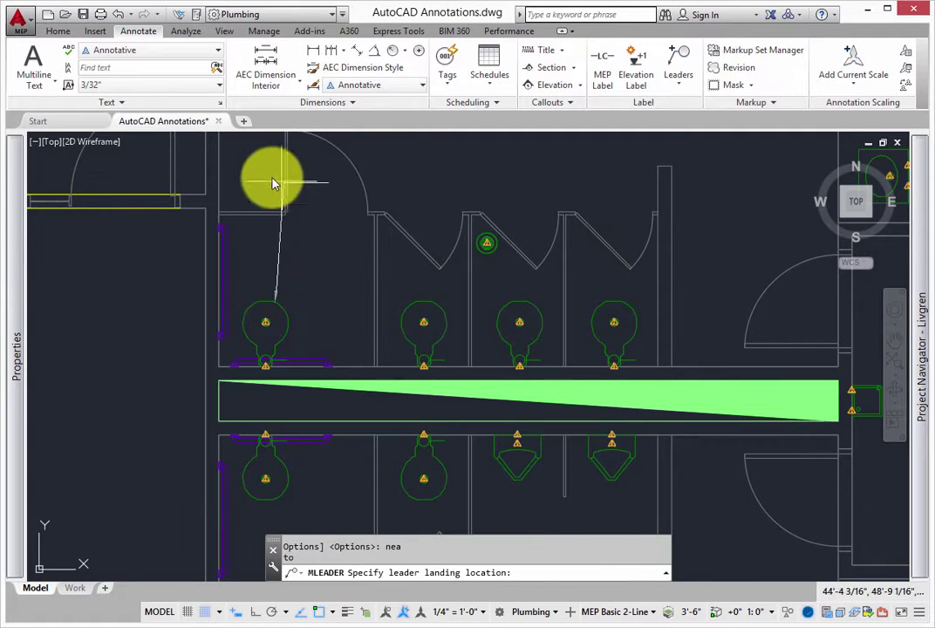
scroll(273, 185, down, 8)
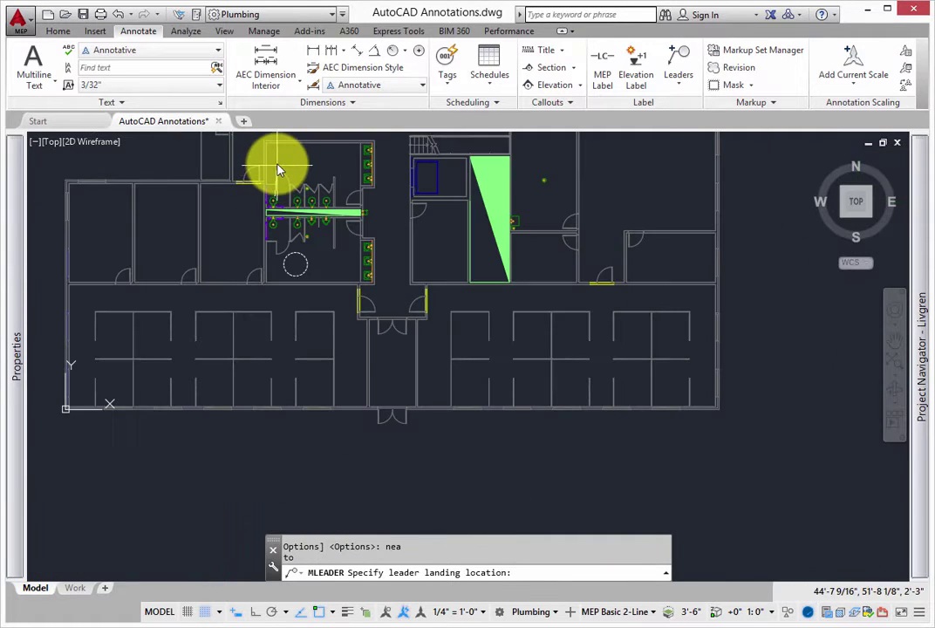
scroll(280, 164, up, 3)
scroll(280, 164, up, 4)
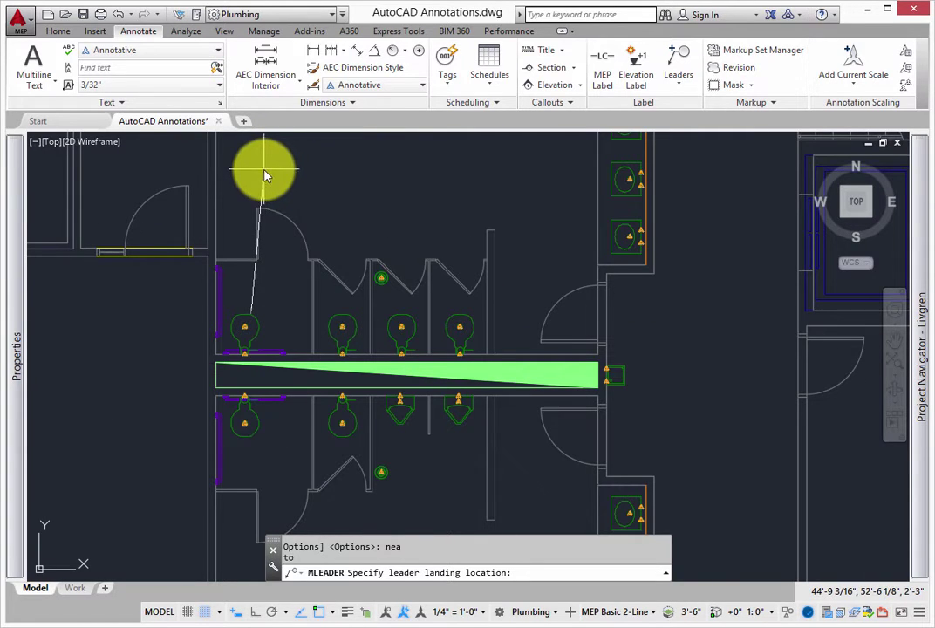
click(262, 166)
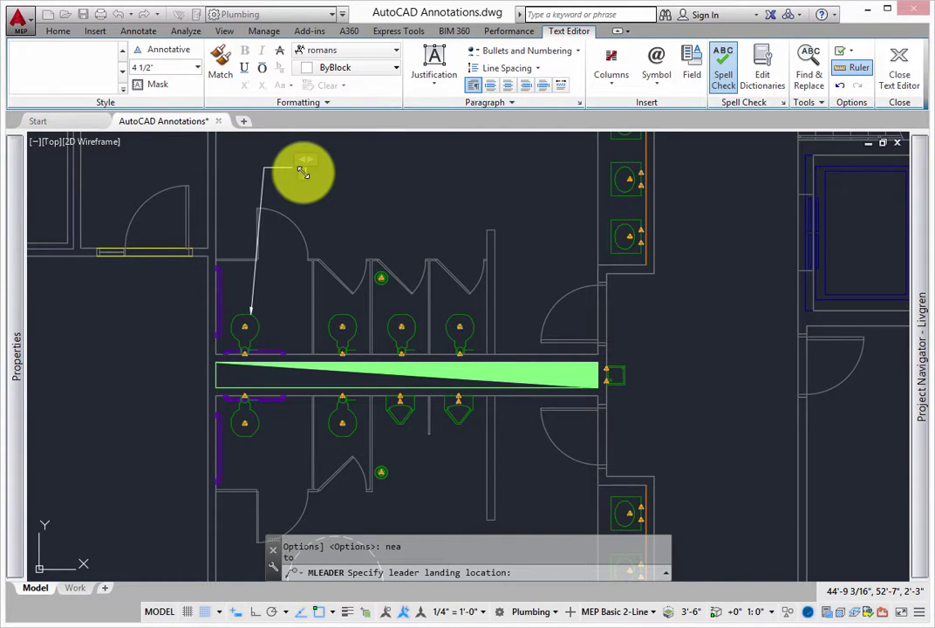
Turn on All CAPS in the multileader's text editor.
scroll(303, 173, up, 4)
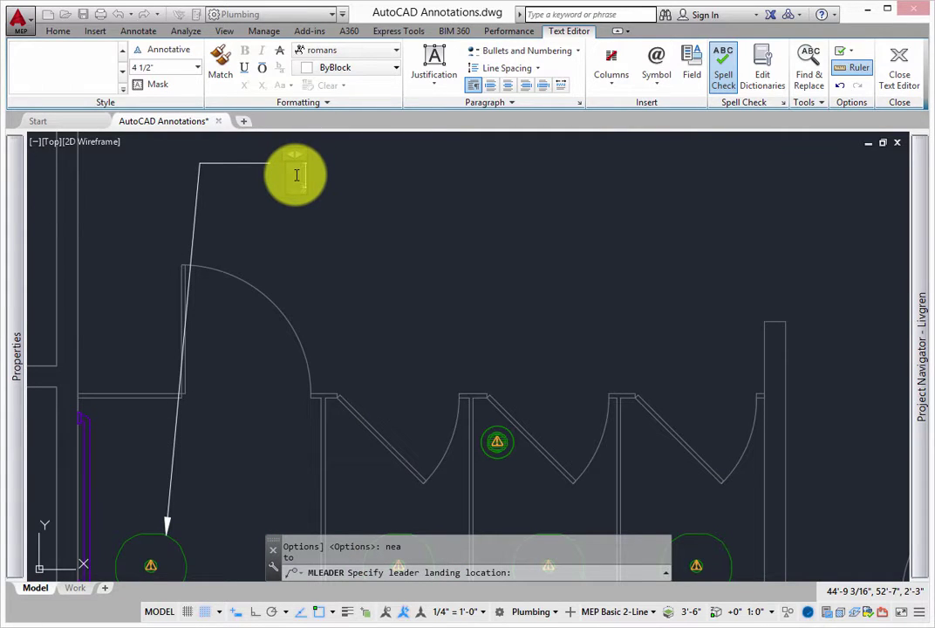
right_click(297, 175)
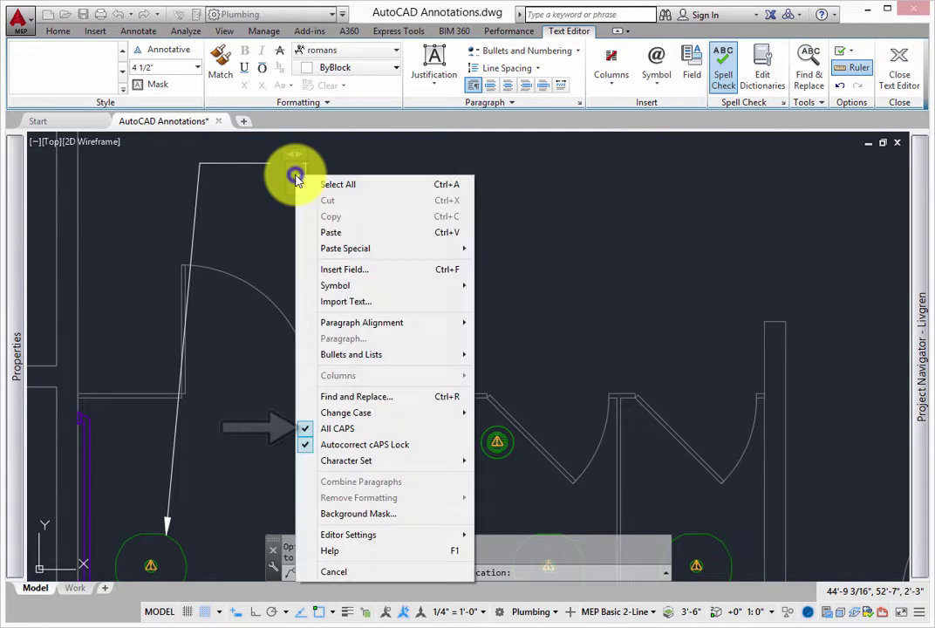
click(318, 428)
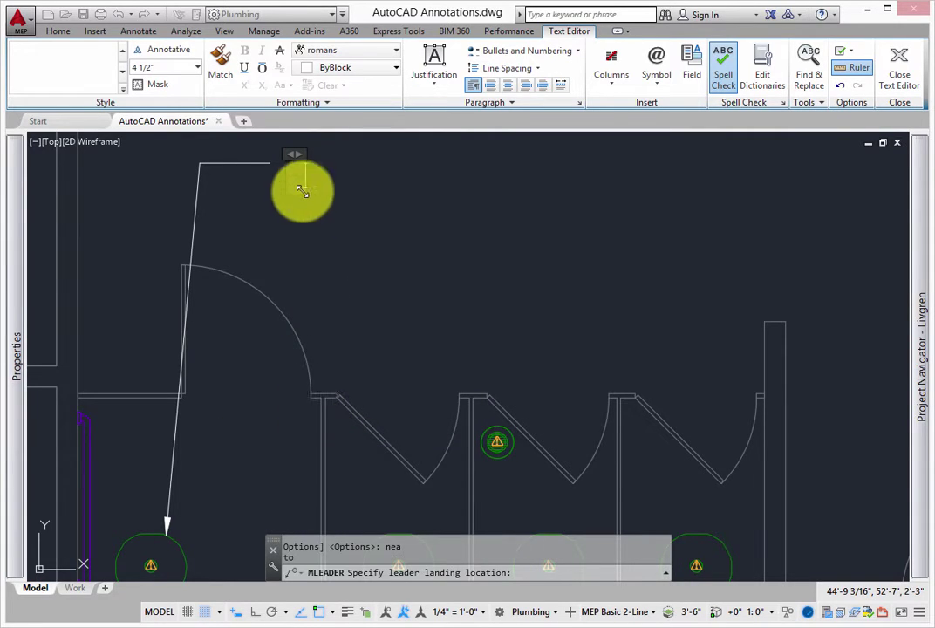
right_click(301, 181)
click(315, 434)
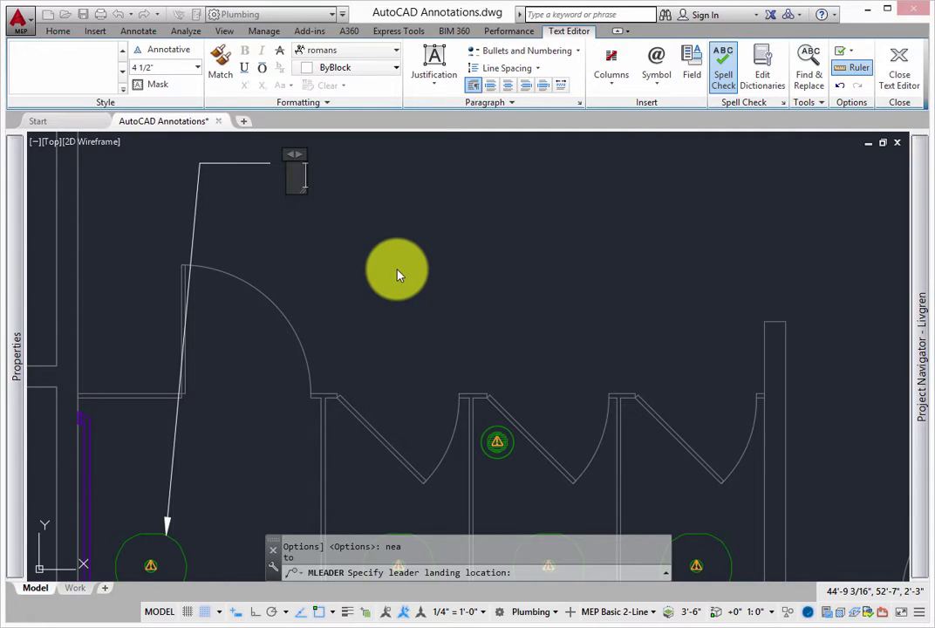
Enter the two-line note 'TOILET EDGE ELEVATION' / 'AT 18" AFF' and close the editor.
text(TOILE)
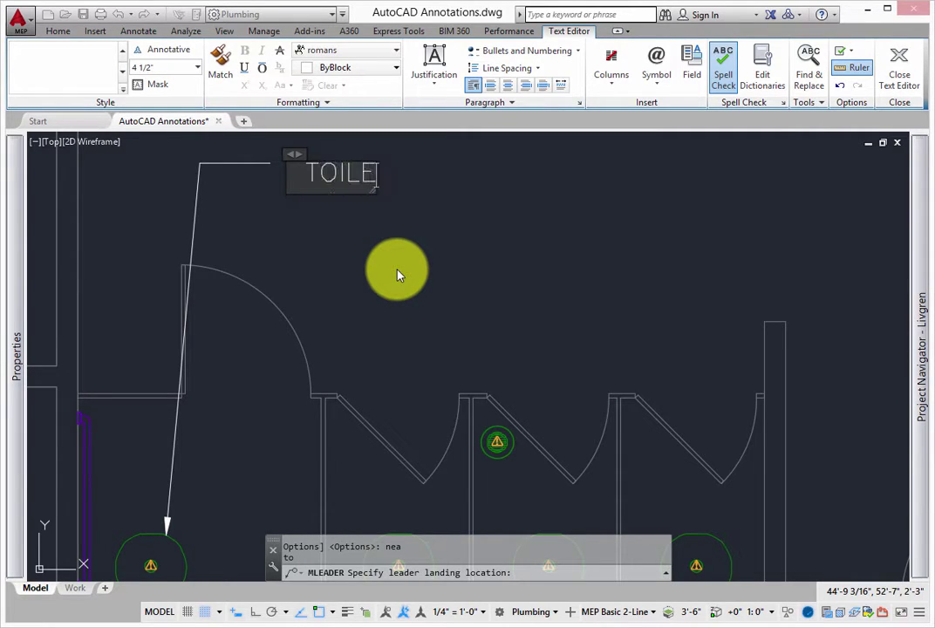
text(T EDGE EL)
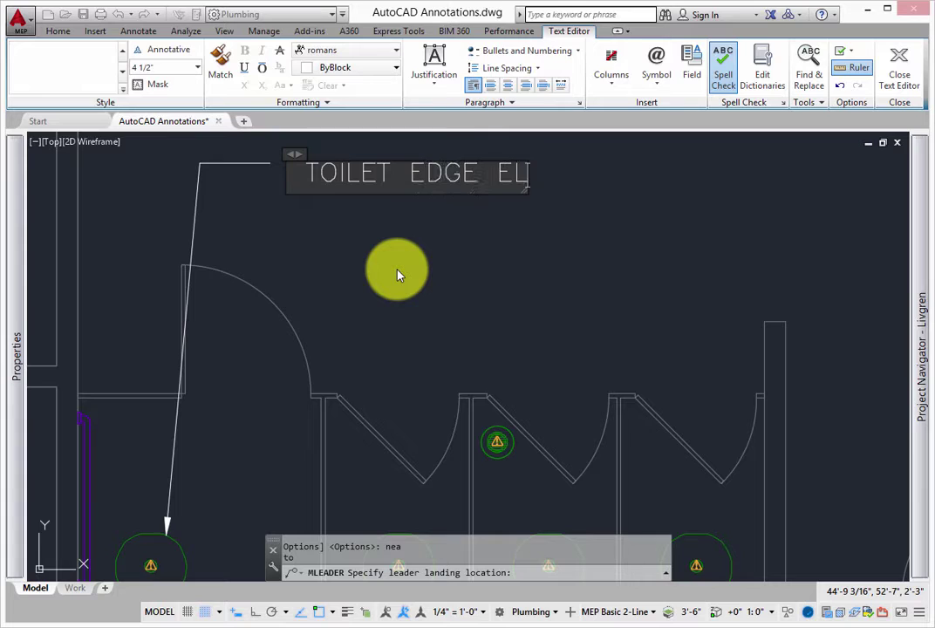
text(EVATION)
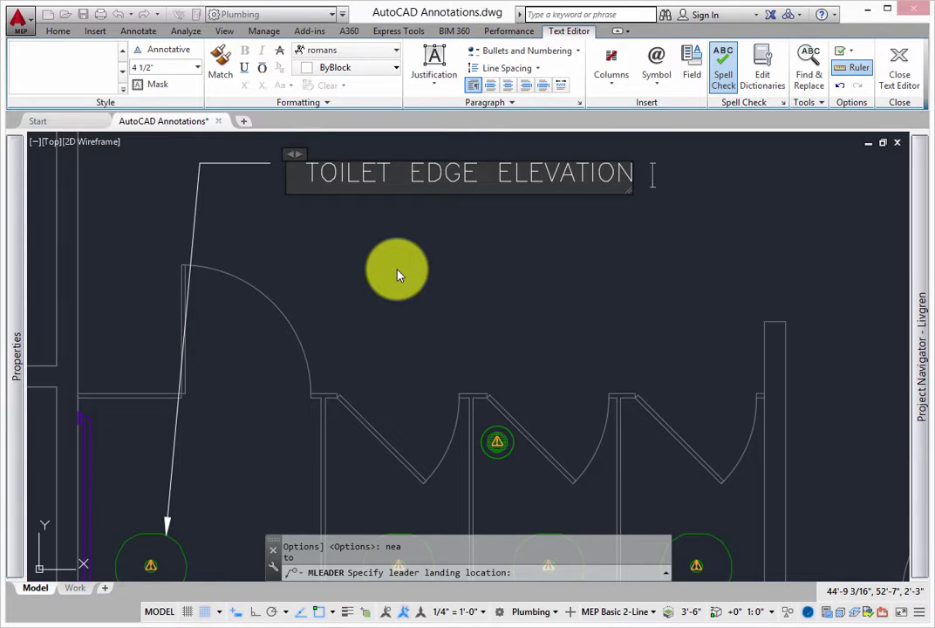
key(Return)
text(AT )
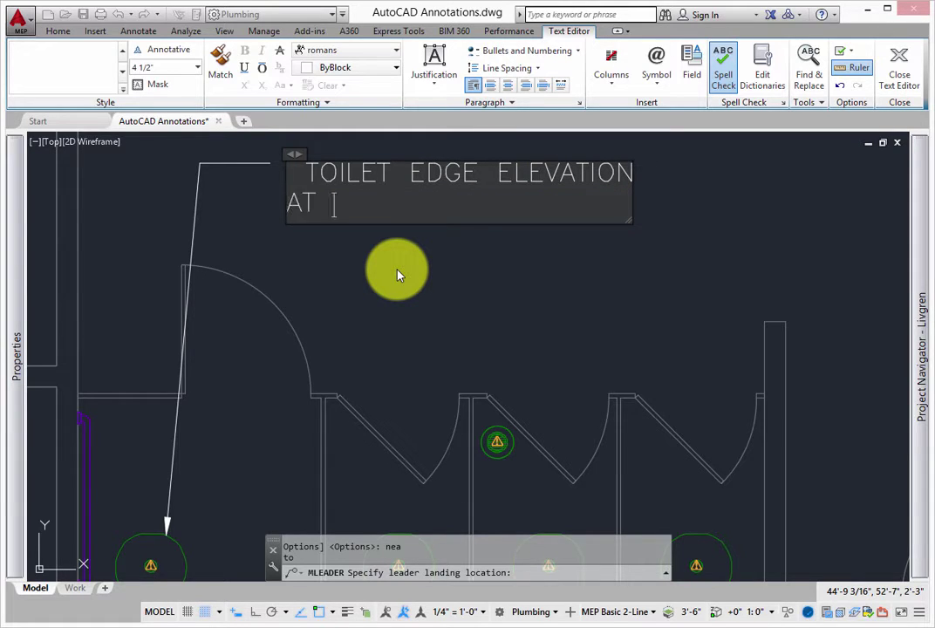
text(18" AFF)
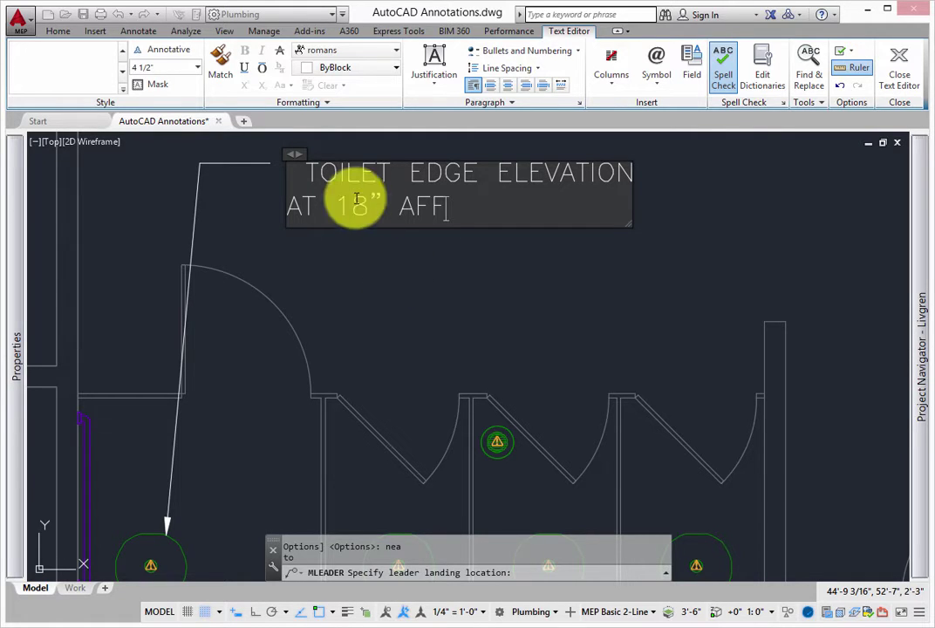
click(308, 175)
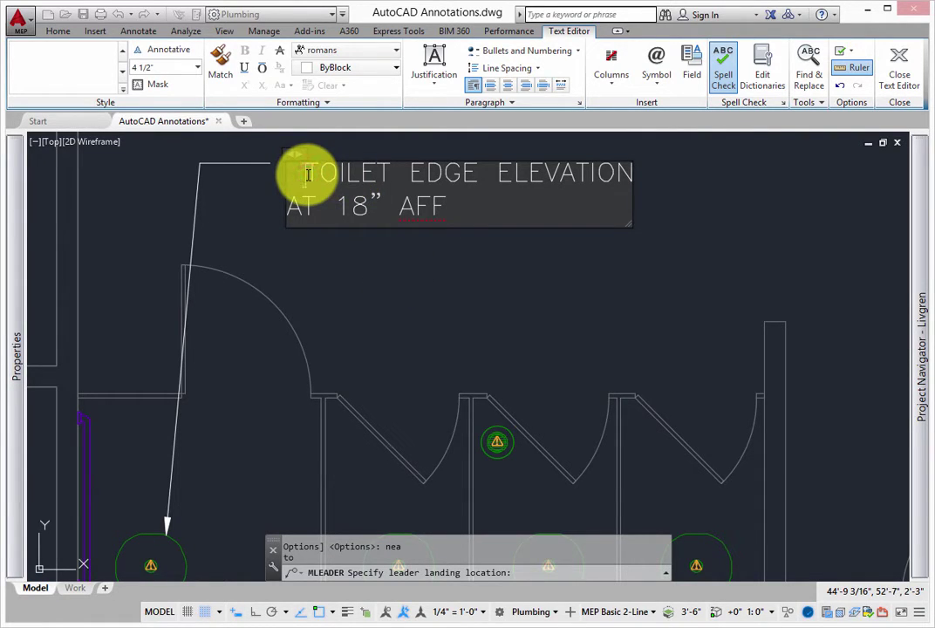
click(445, 257)
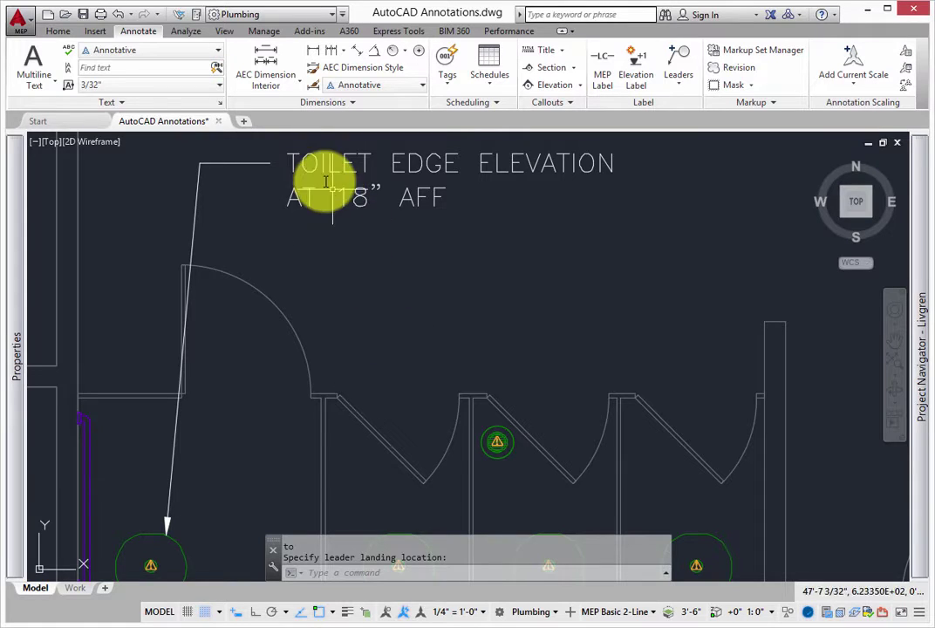
Stretch the TOILET EDGE ELEVATION note's landing grip down and right, keeping the arrow on the toilet.
click(305, 163)
click(292, 157)
click(293, 154)
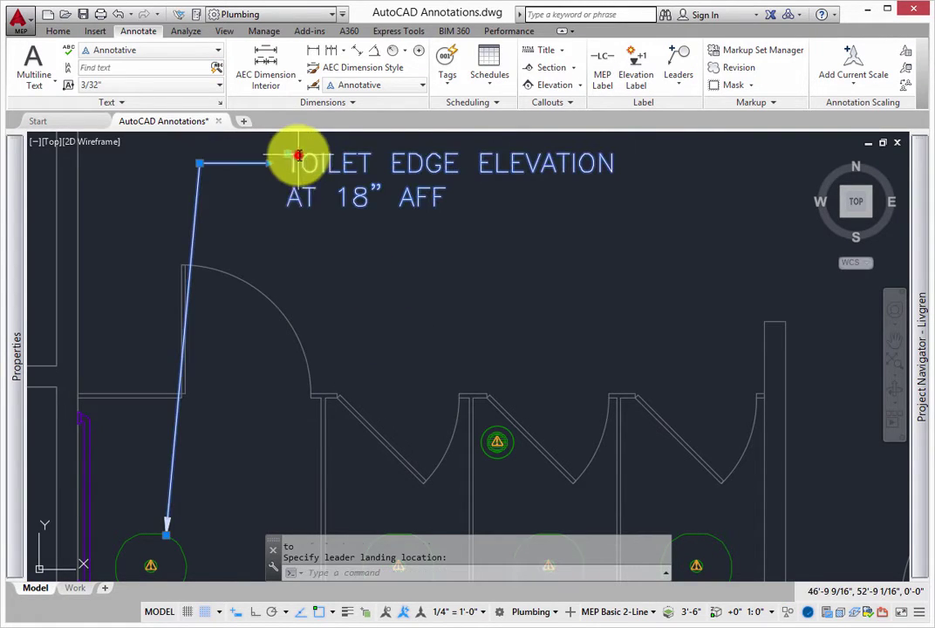
click(289, 155)
click(286, 156)
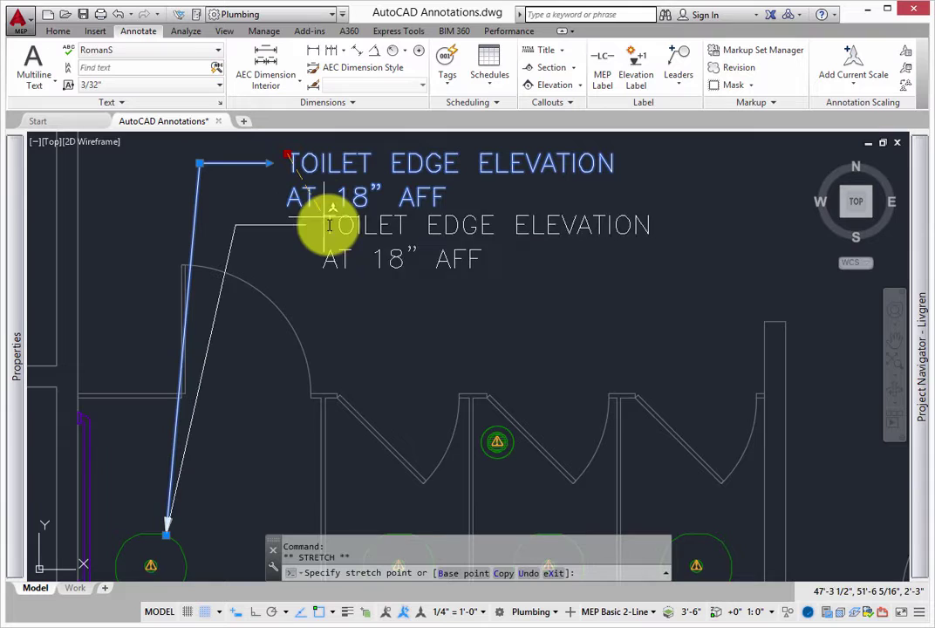
click(387, 228)
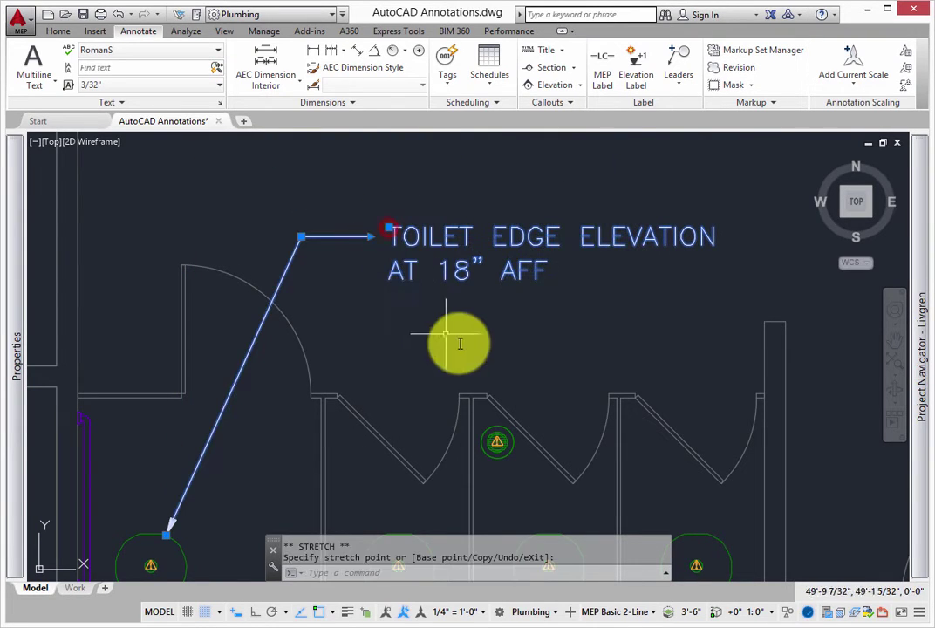
Switch the annotation scale to 1/8" = 1'-0" and move the note's text up-left.
click(482, 611)
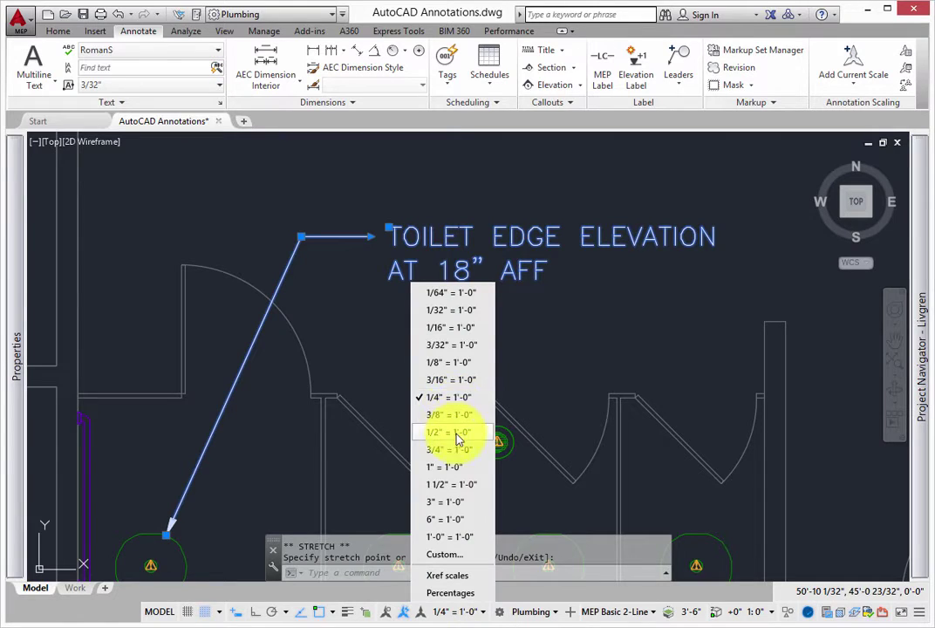
click(457, 371)
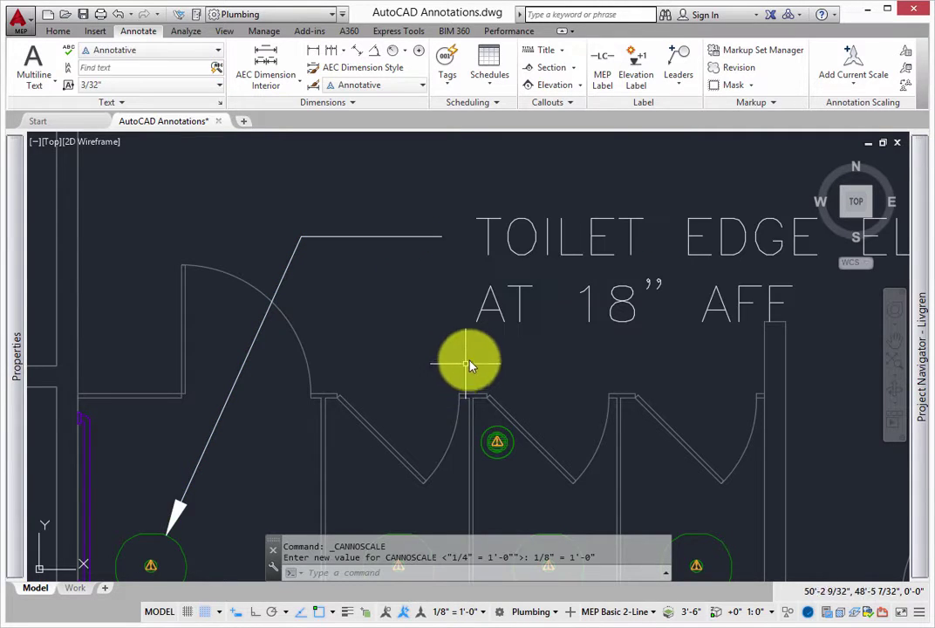
click(491, 228)
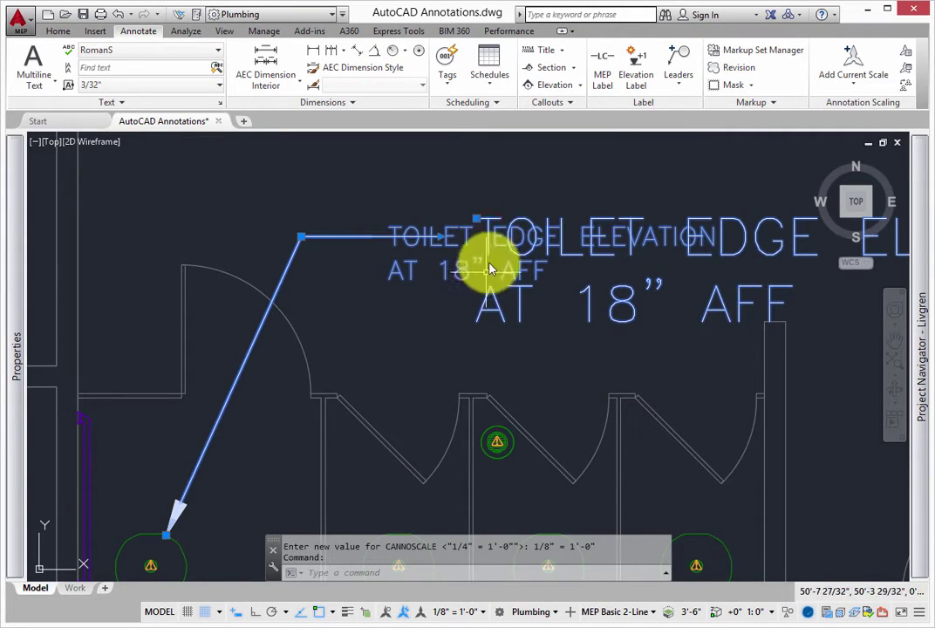
click(475, 218)
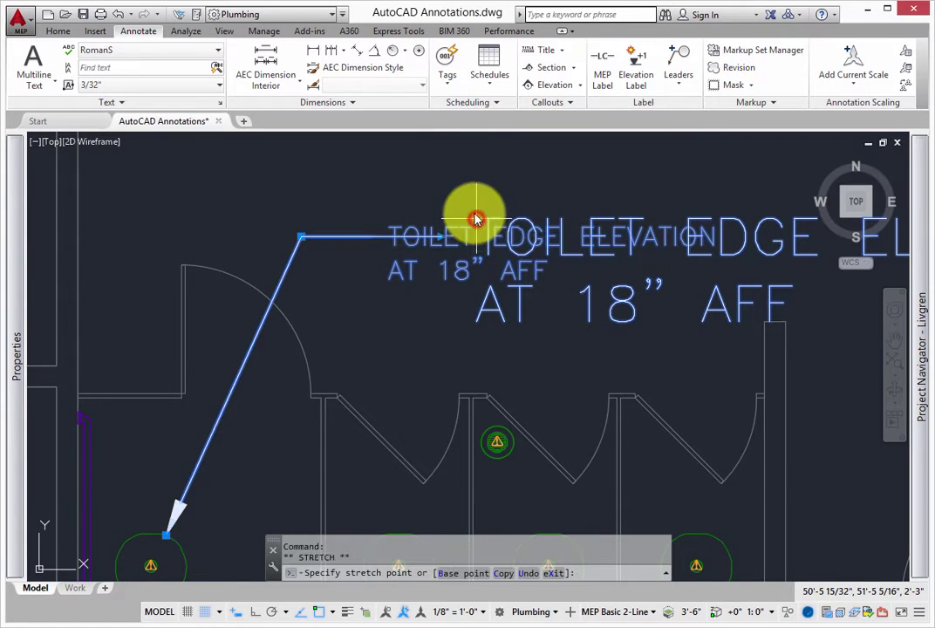
click(375, 163)
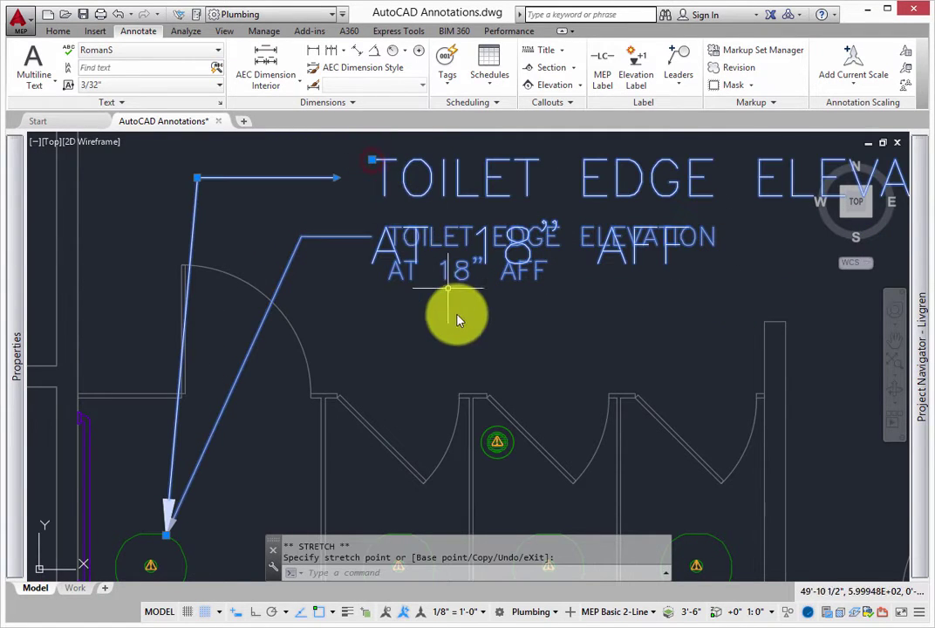
key(Escape)
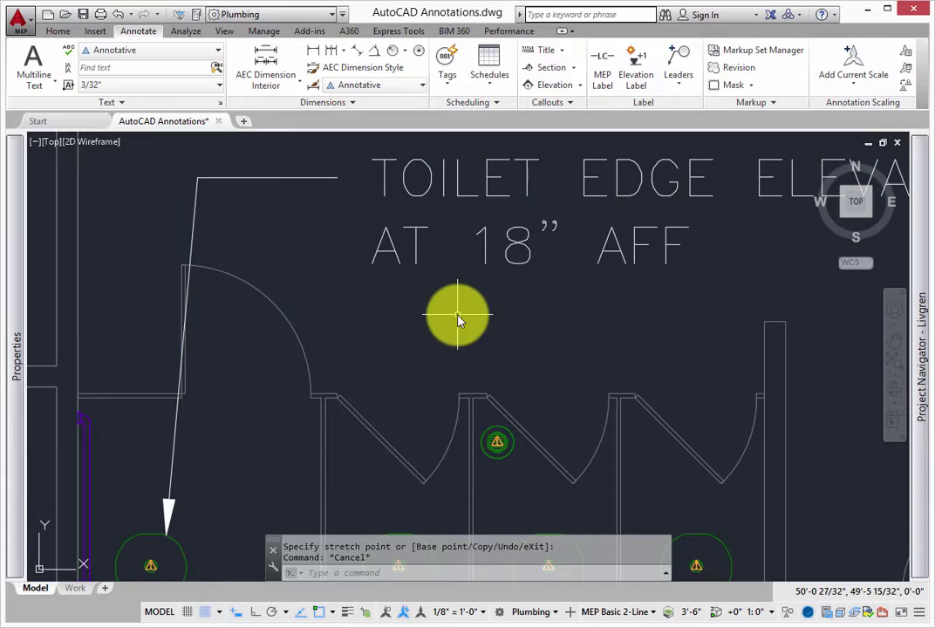
key(Escape)
Set the annotation scale to 1/4" = 1'-0" and zoom out to see the resized note.
click(476, 614)
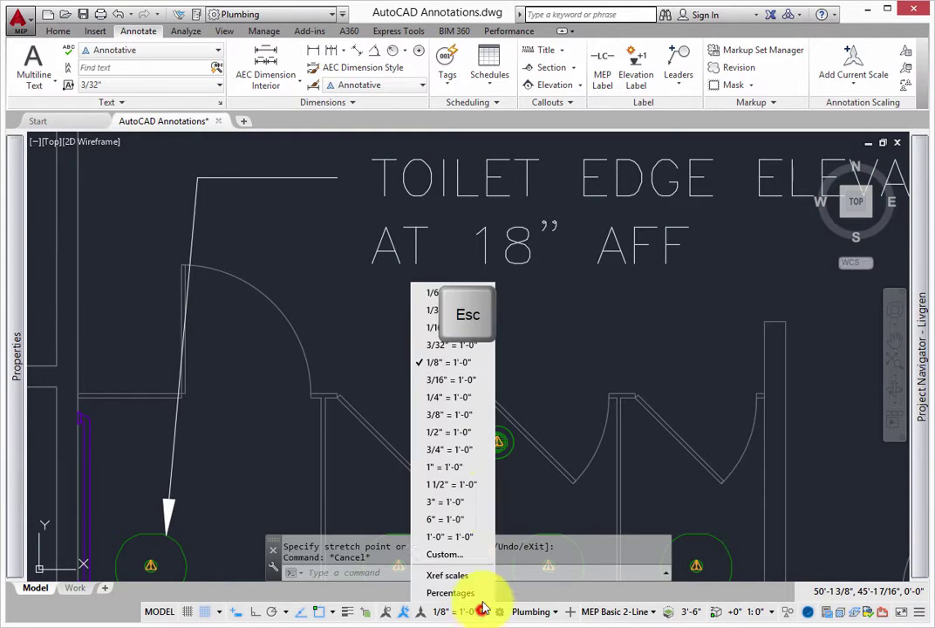
click(445, 394)
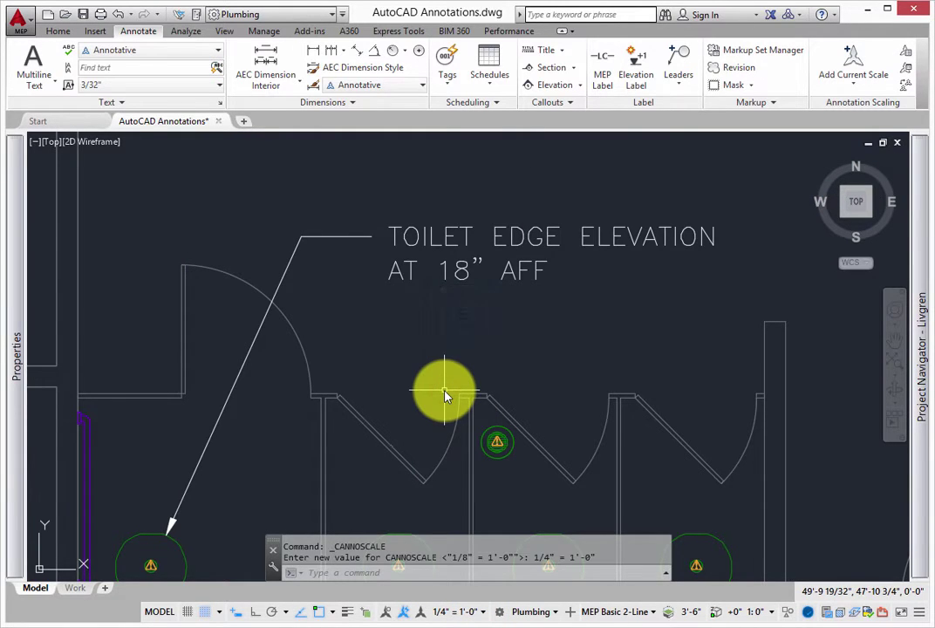
key(Escape)
scroll(449, 386, down, 3)
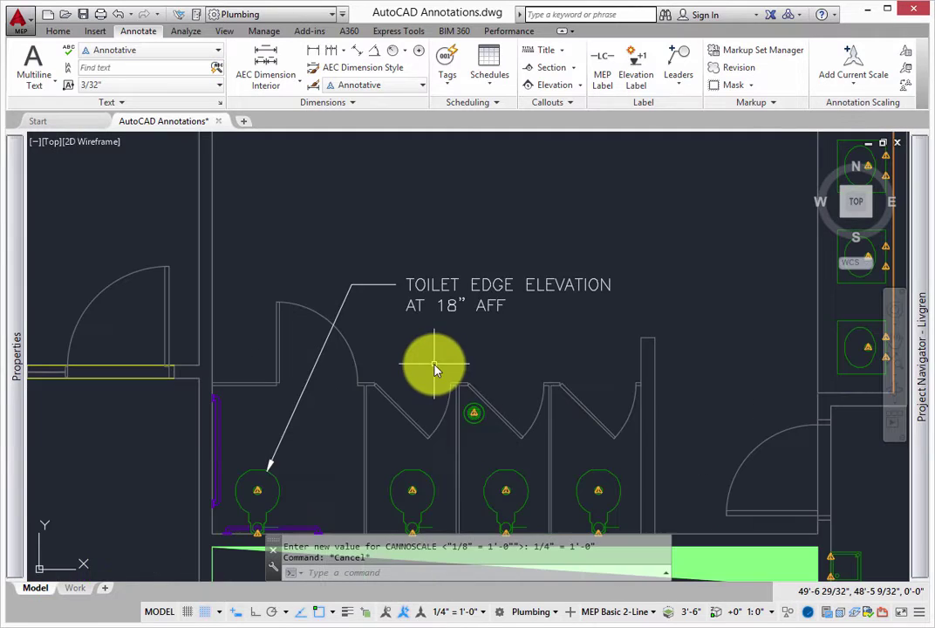
scroll(389, 269, down, 1)
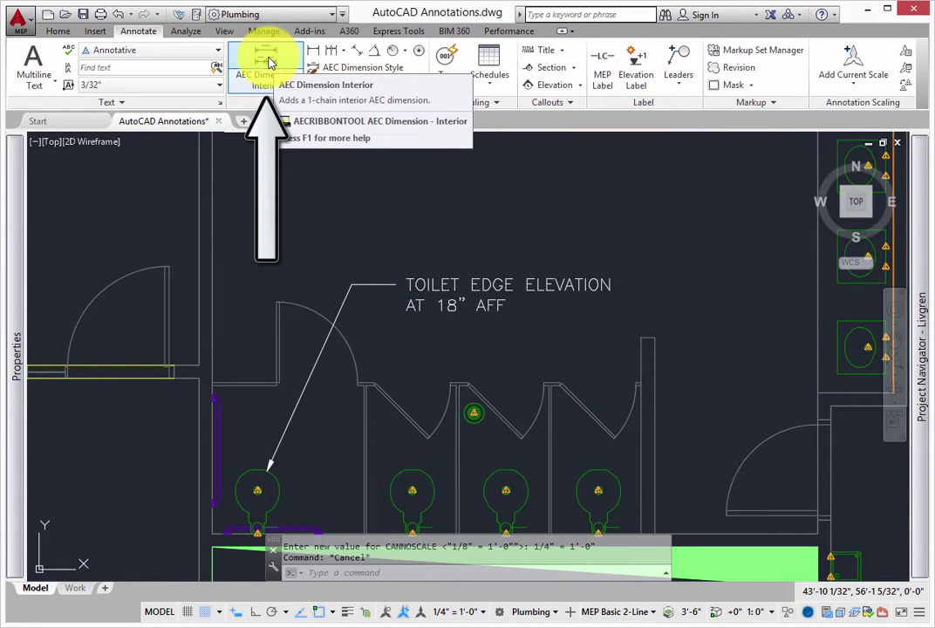
Start an AEC interior dimension by picking the four toilet connectors as points.
click(268, 62)
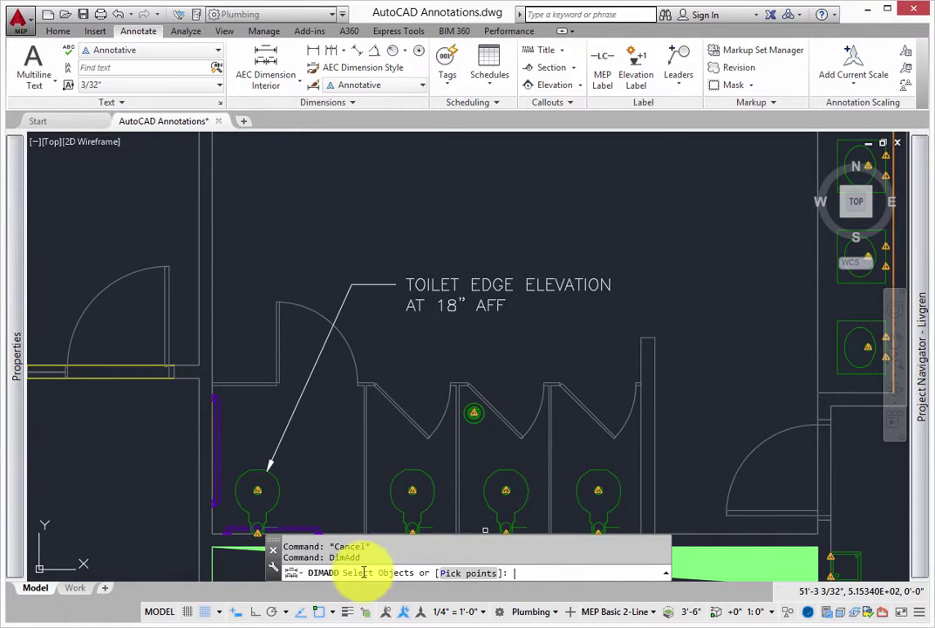
text(p)
click(518, 573)
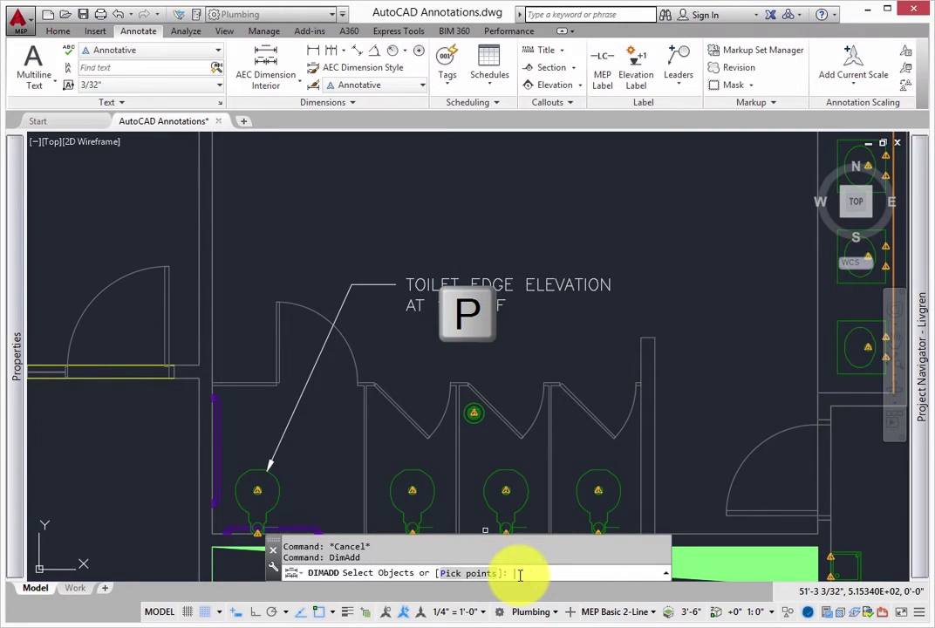
key(Return)
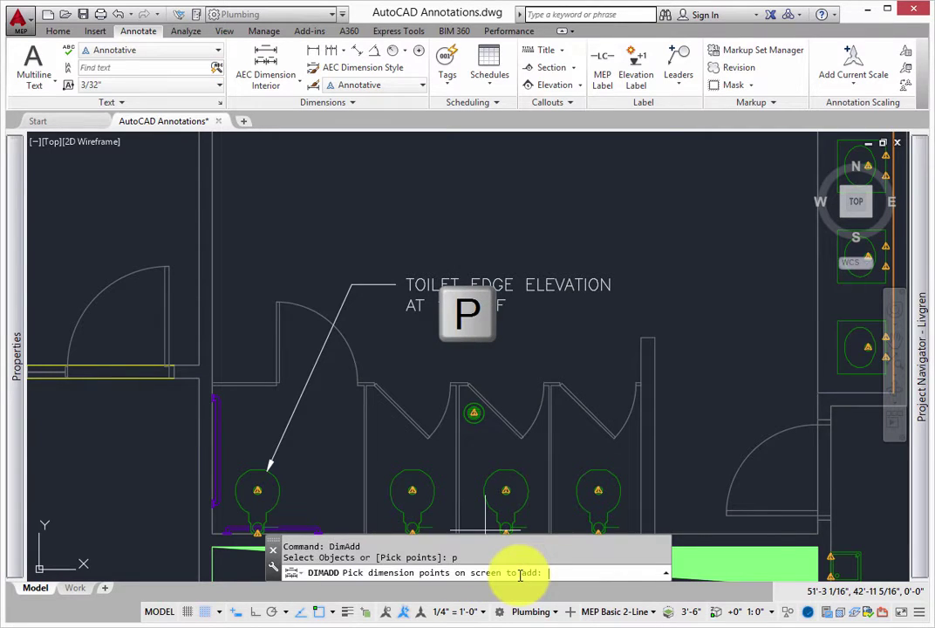
click(264, 491)
click(414, 497)
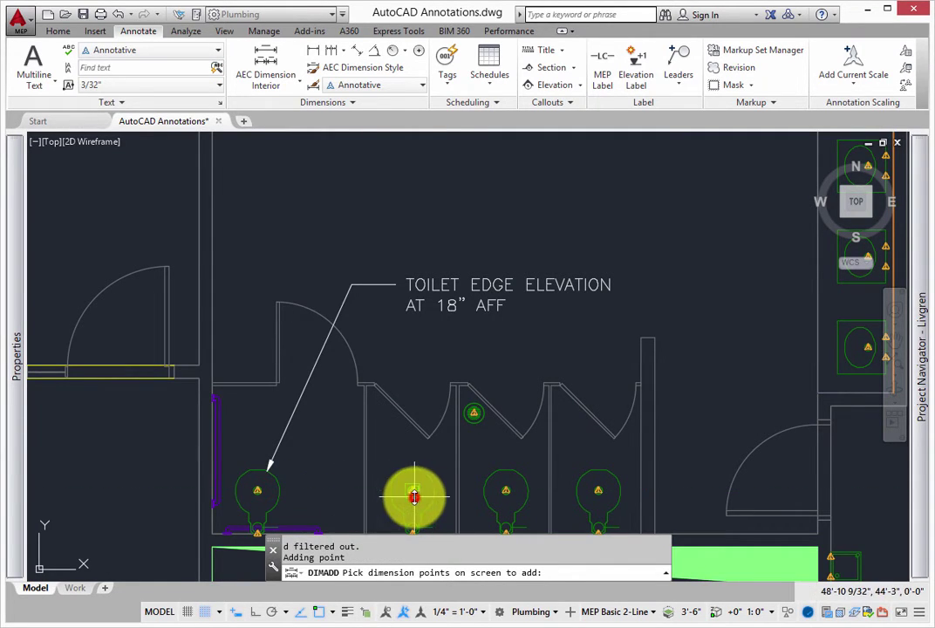
click(505, 495)
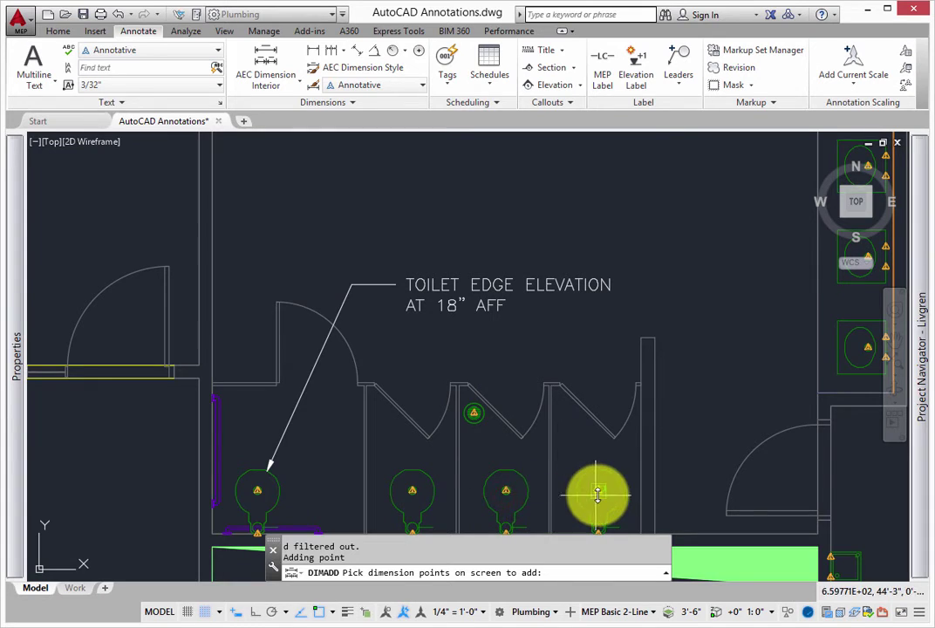
click(597, 495)
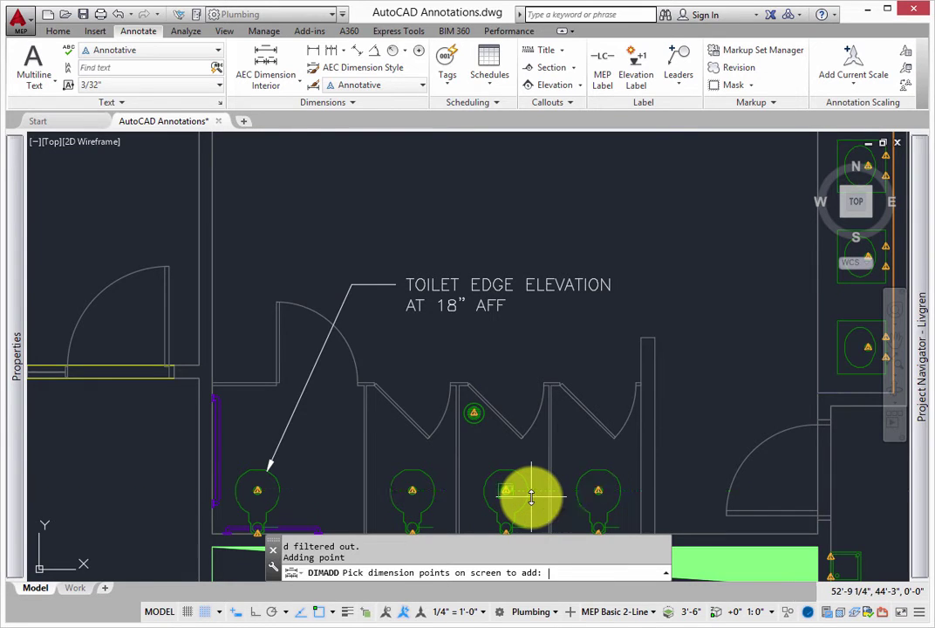
key(Return)
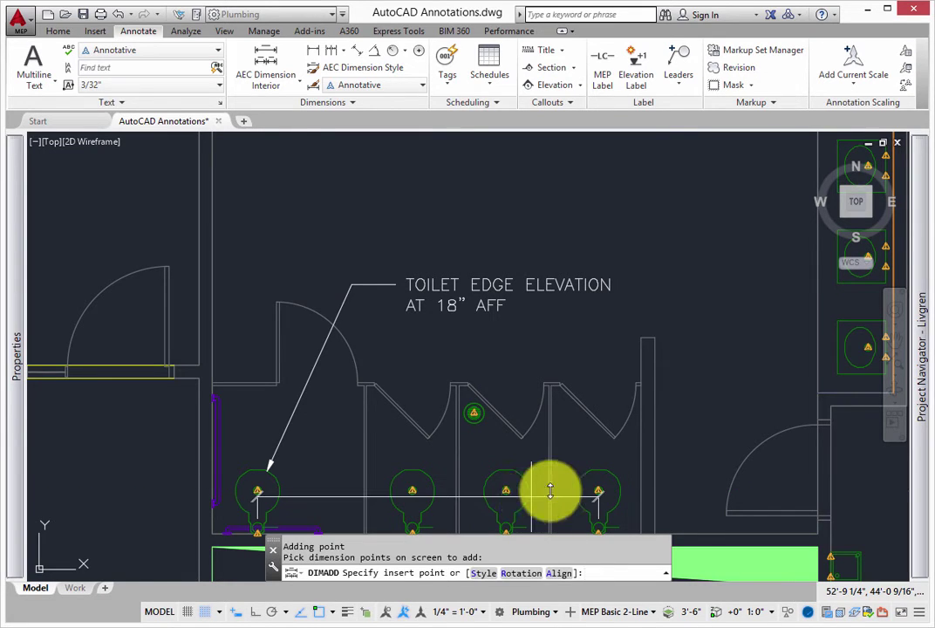
Place the dimension chain (5'-1 1/8", 3'-1", 3'-0 1/2") above the toilets.
click(496, 359)
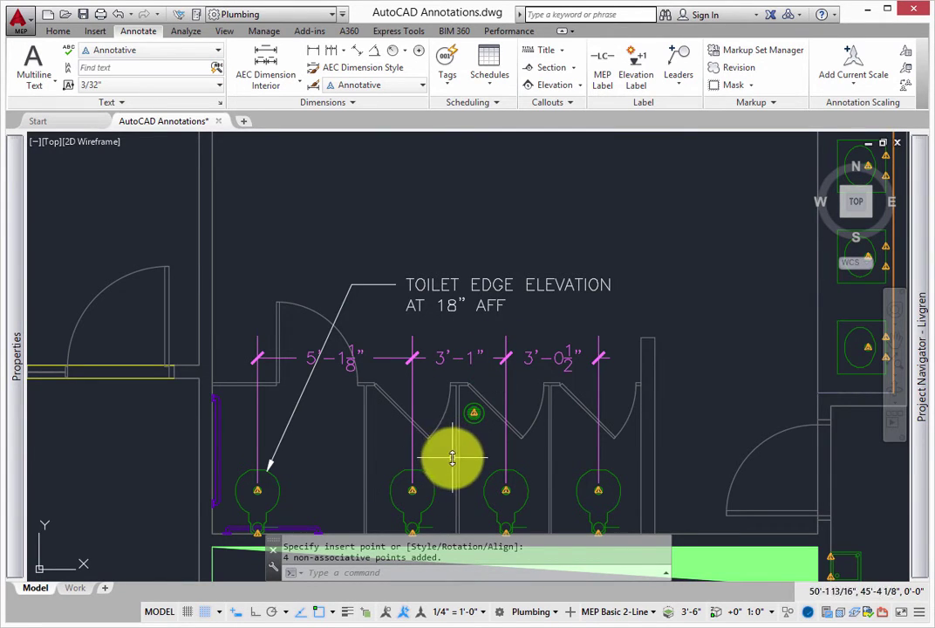
scroll(449, 436, down, 3)
middle_drag(428, 311, 426, 303)
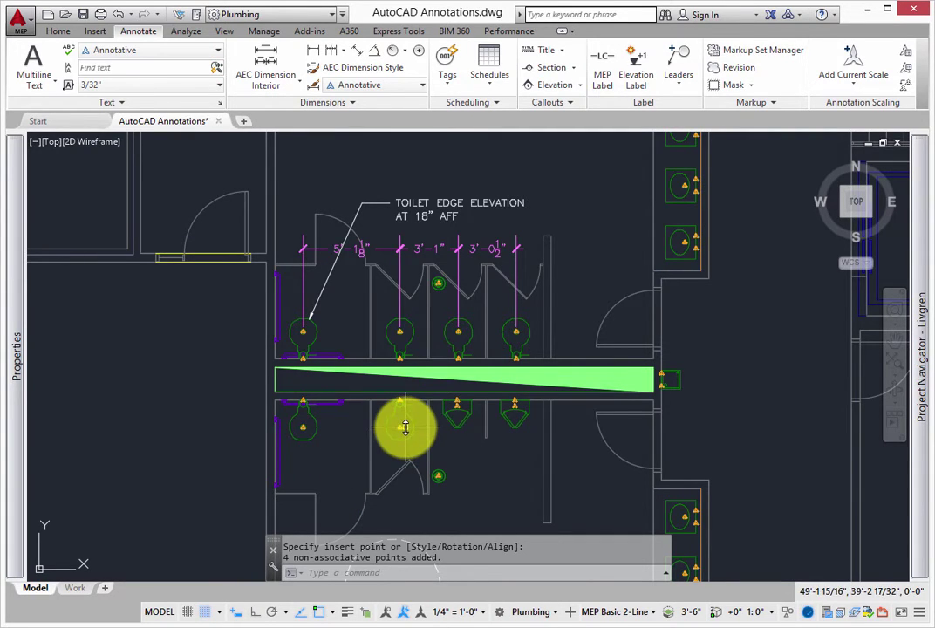
key(Return)
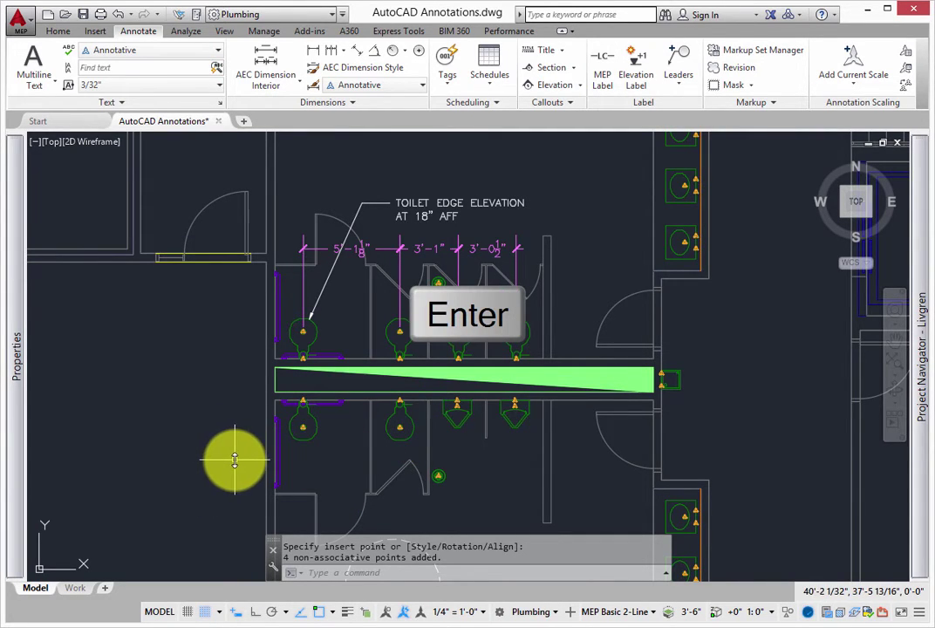
mouse_move(234, 456)
middle_down()
mouse_move(194, 322)
mouse_move(195, 349)
middle_up()
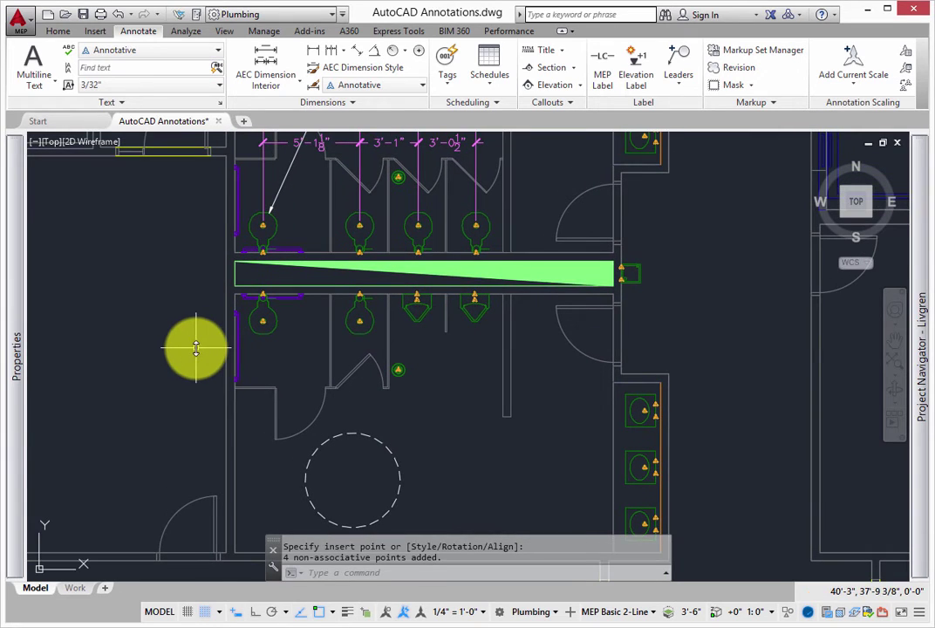
click(382, 573)
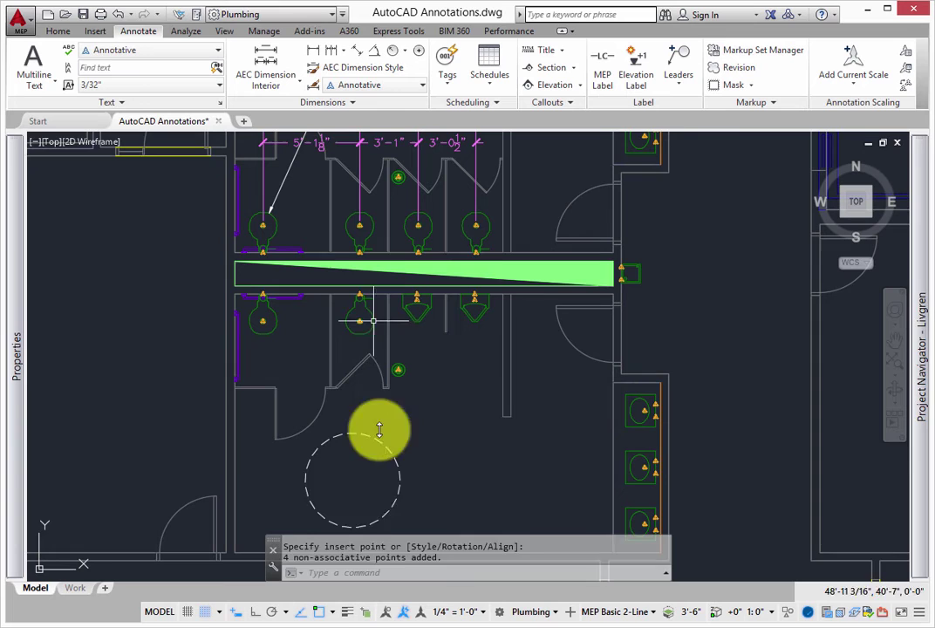
click(395, 53)
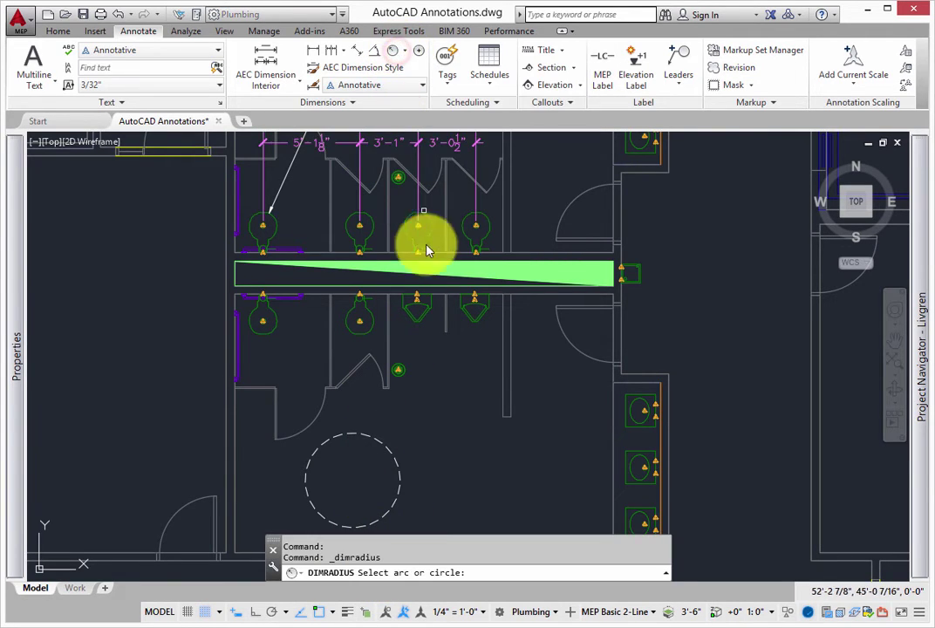
click(387, 449)
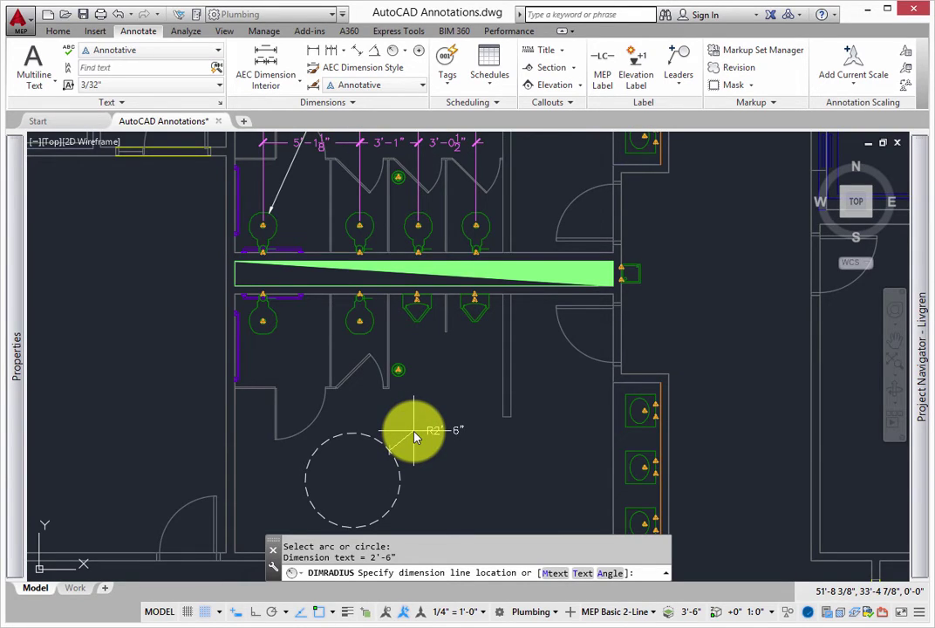
key(Escape)
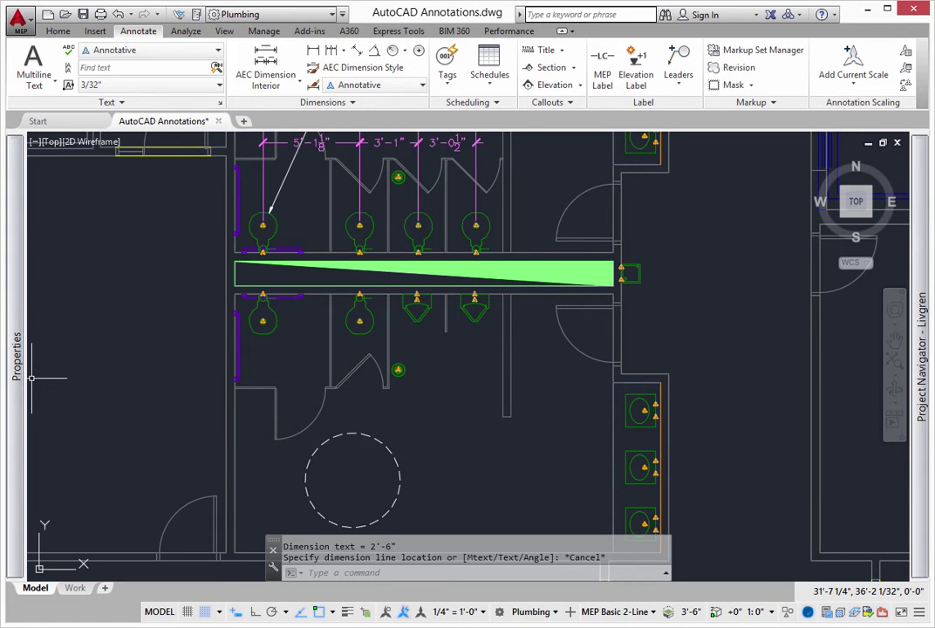
click(481, 612)
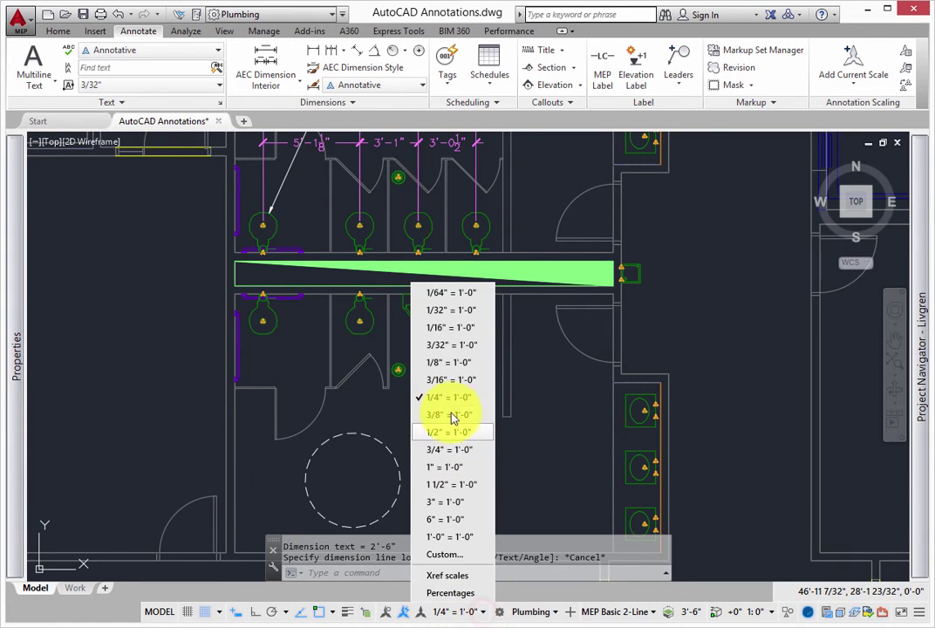
click(448, 381)
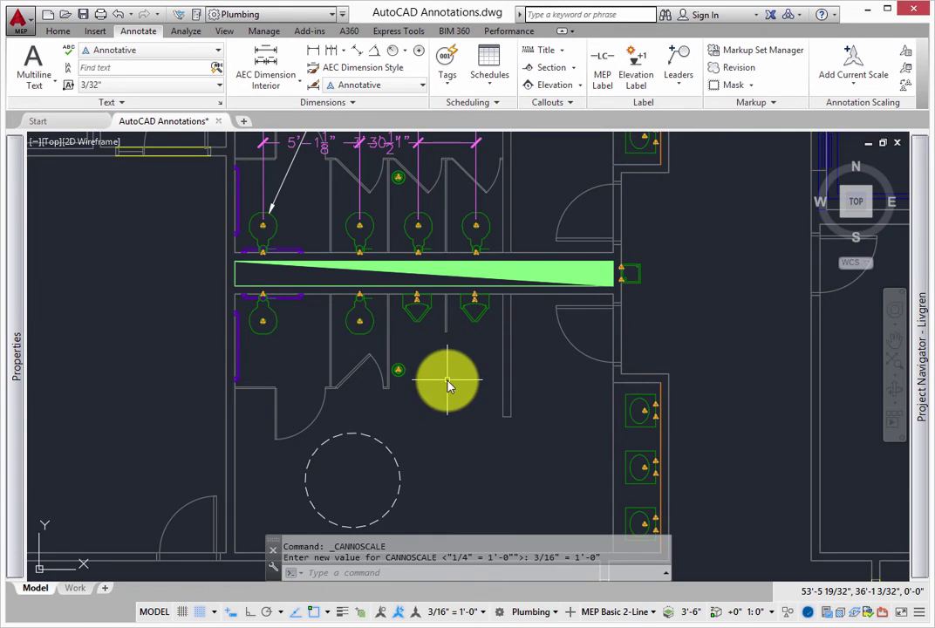
click(476, 610)
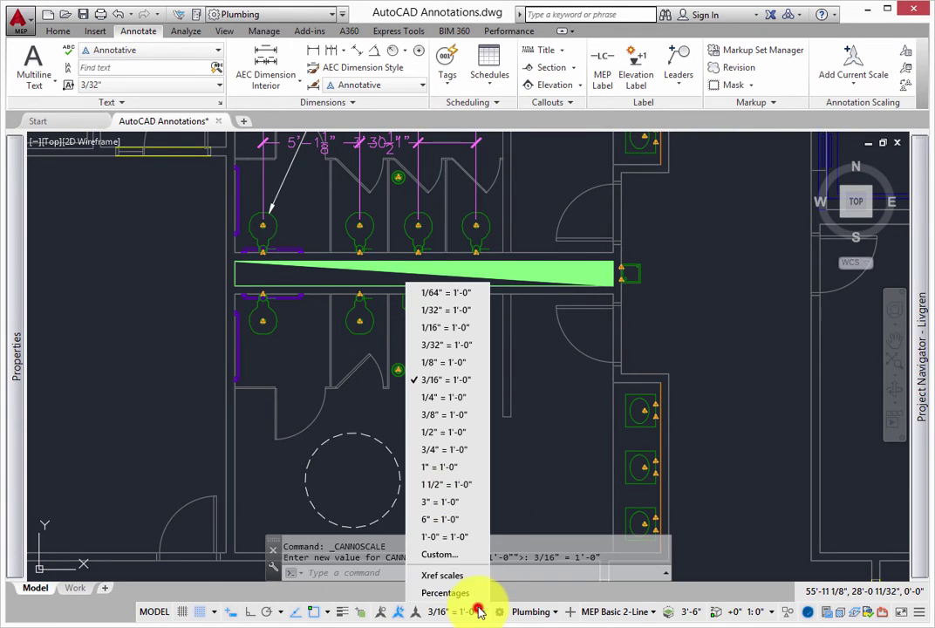
click(445, 397)
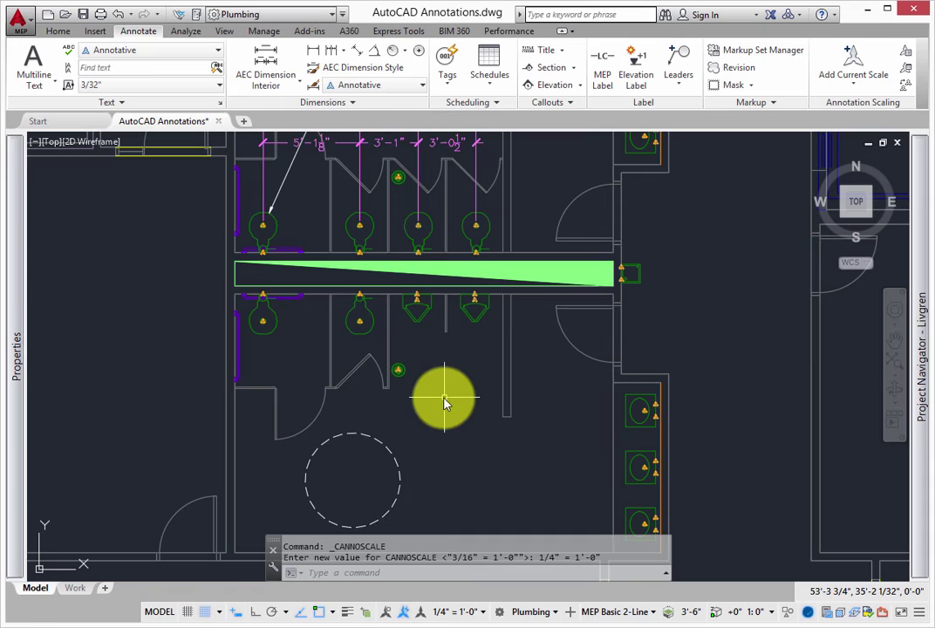
click(353, 107)
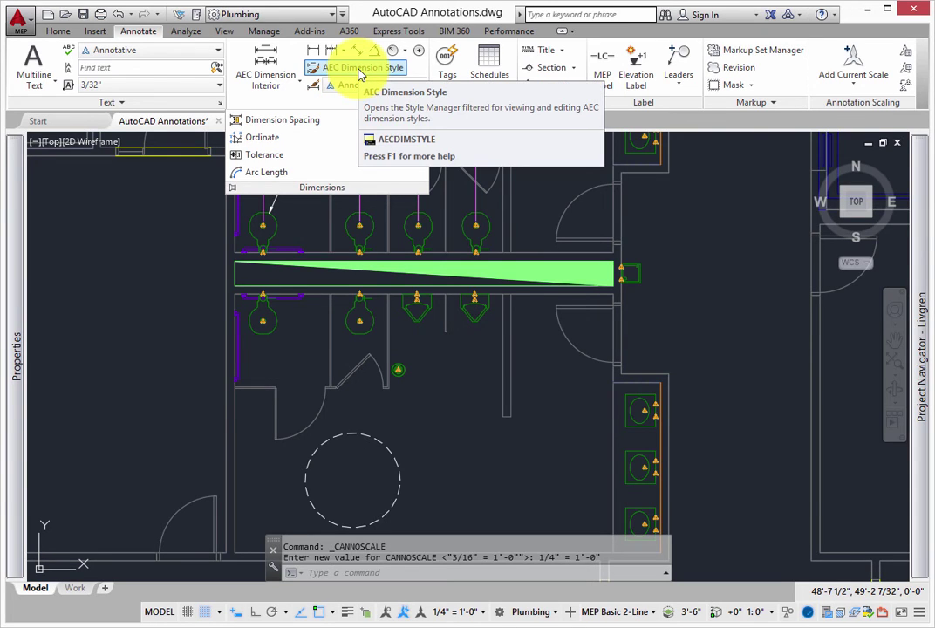
Edit the toilet dimension string in place: raise the 3'-0 1/2" text and move the left end to the wall.
key(Escape)
key(Escape)
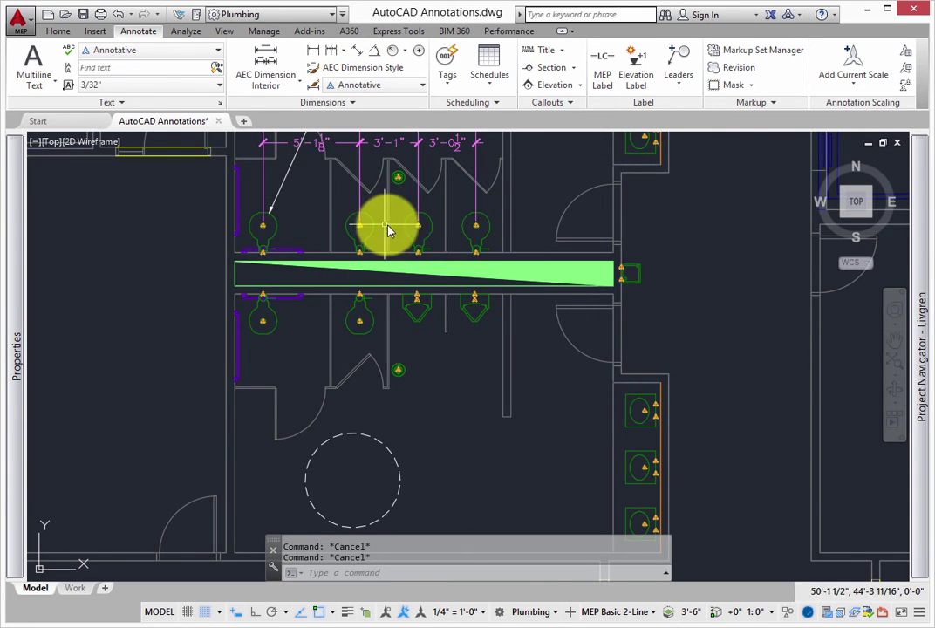
middle_drag(388, 229, 379, 328)
click(329, 281)
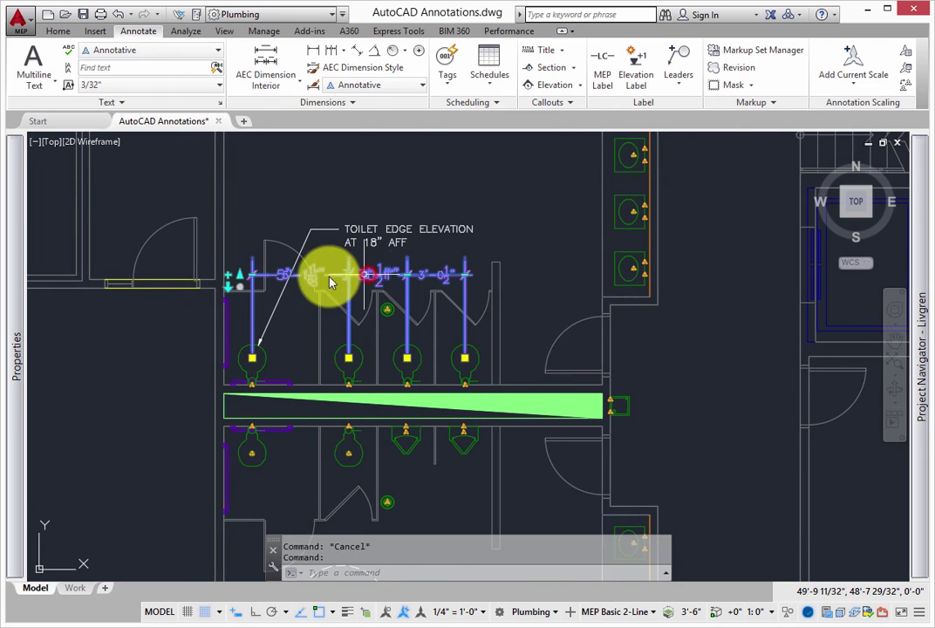
click(242, 292)
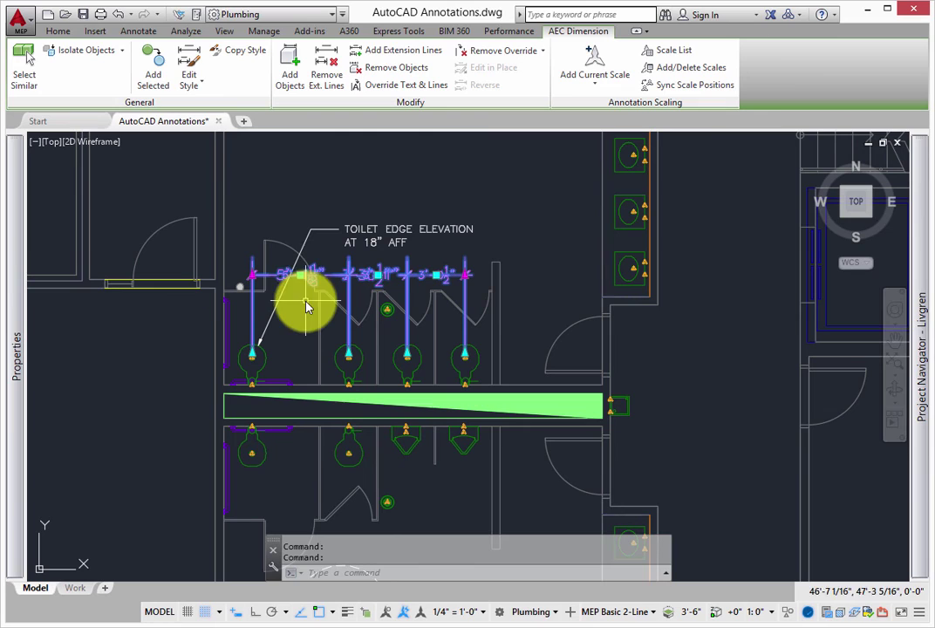
click(439, 276)
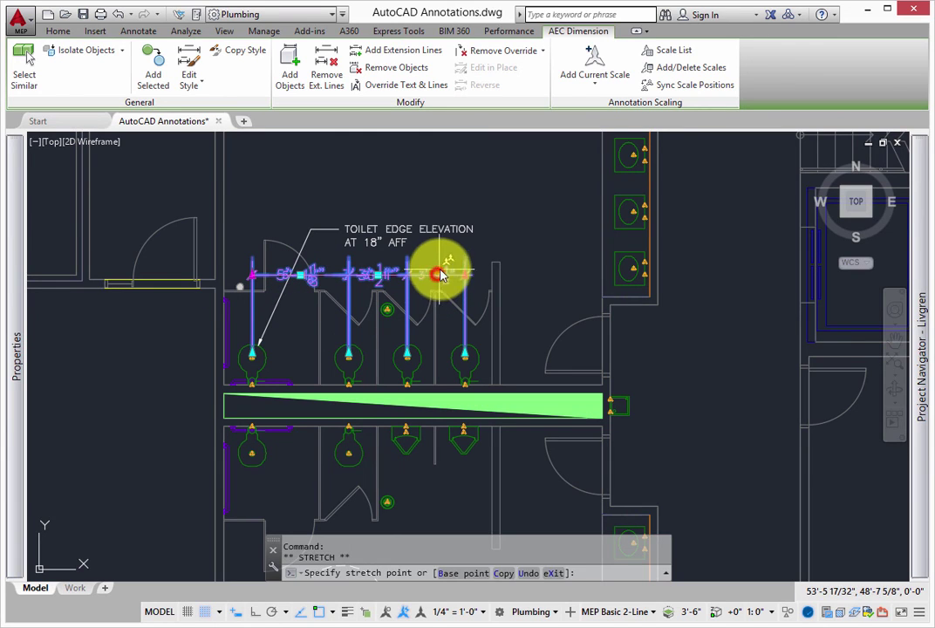
click(441, 260)
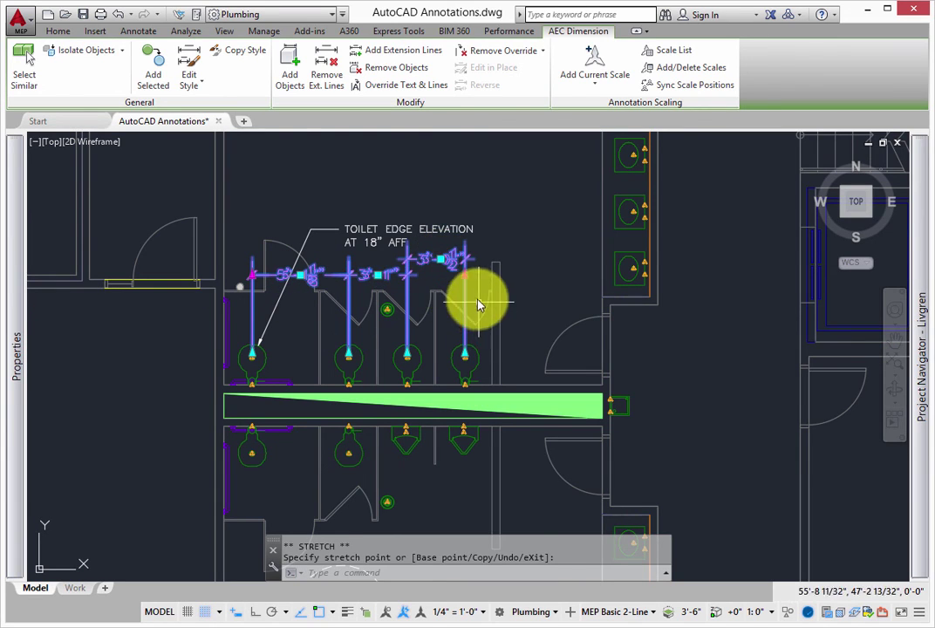
click(242, 290)
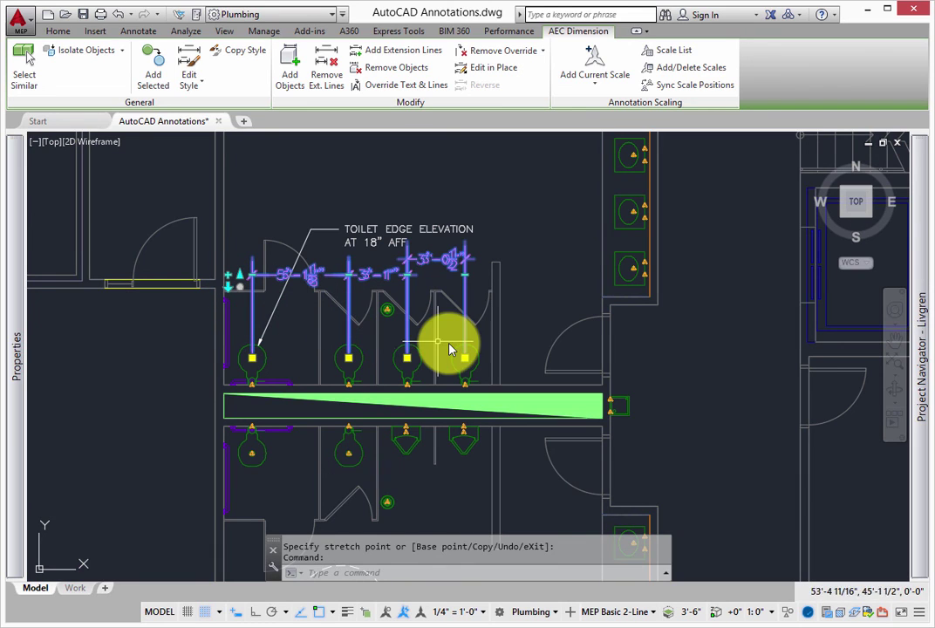